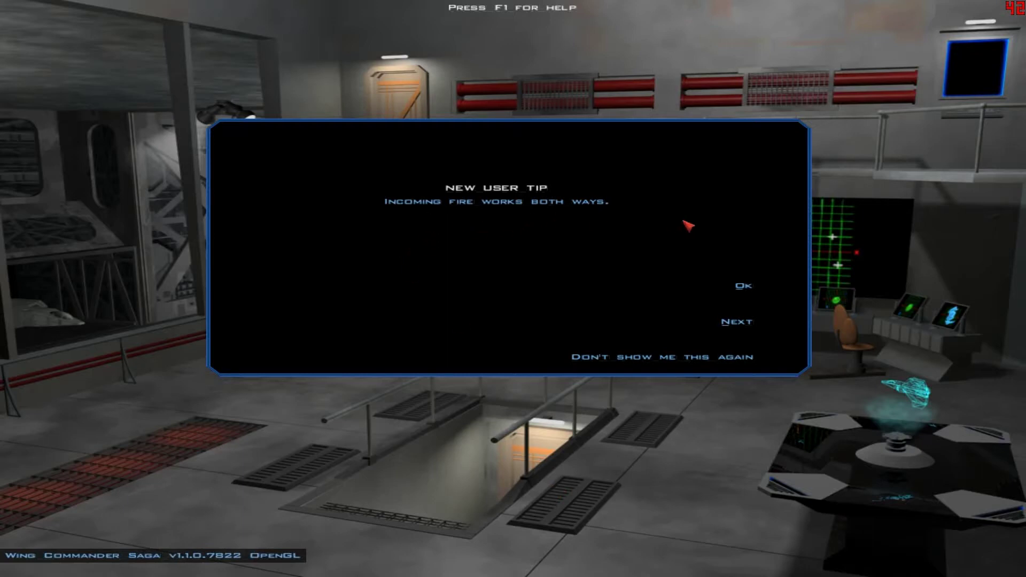
Close the New User Tip dialog with OK to return to the ready room hangar.
{"action": "left_click", "coordinate": [743, 287]}
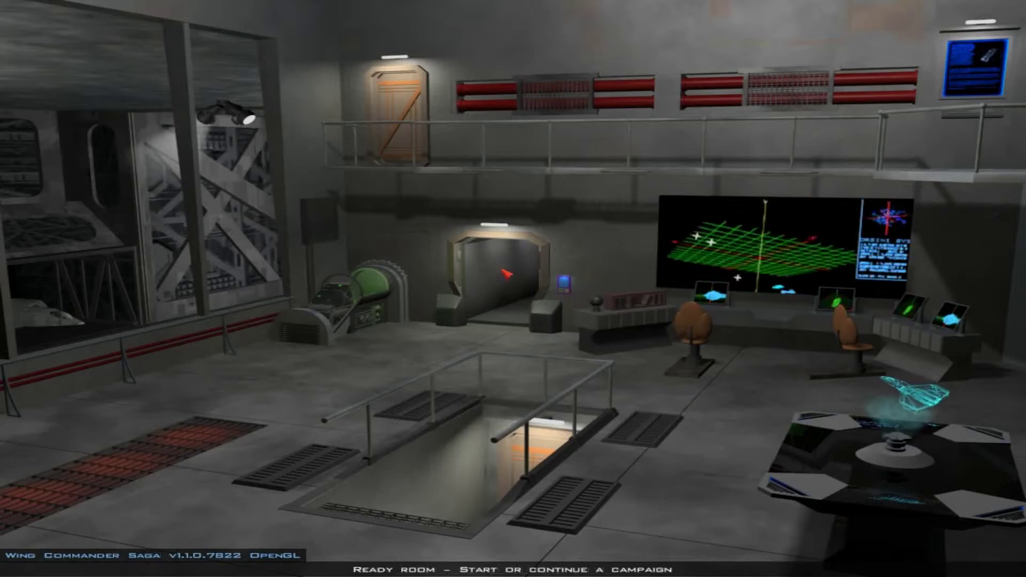
Enter the Ready room door to continue the TCS Wellington campaign at Chapter 4.
{"action": "left_click", "coordinate": [508, 275]}
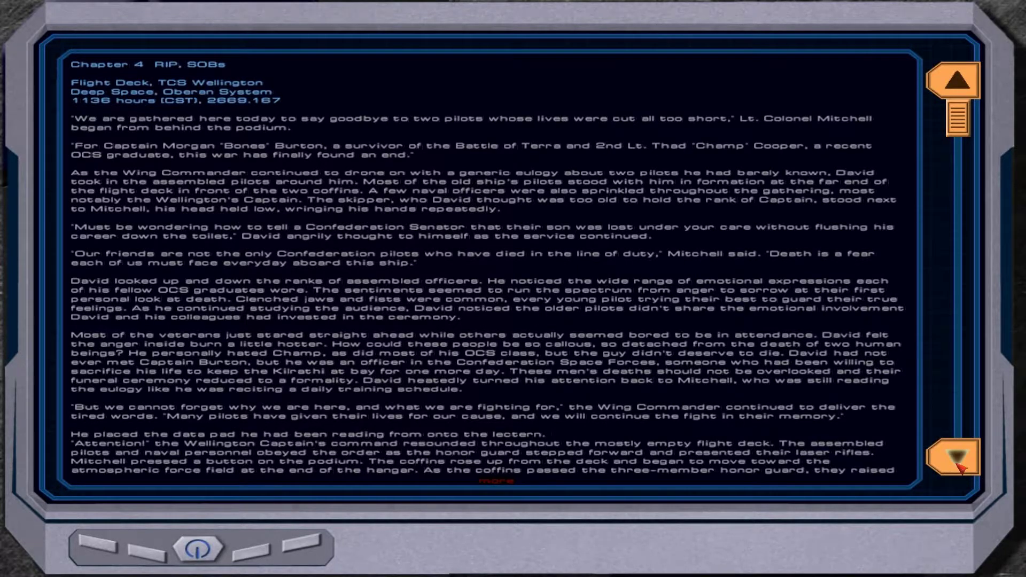
{"action": "left_click_drag", "start_coordinate": [960, 461], "coordinate": [959, 464]}
Scroll the Chapter 4 'RIP, SOBs' story down to the Flight Deck scene.
{"action": "left_click", "coordinate": [960, 83]}
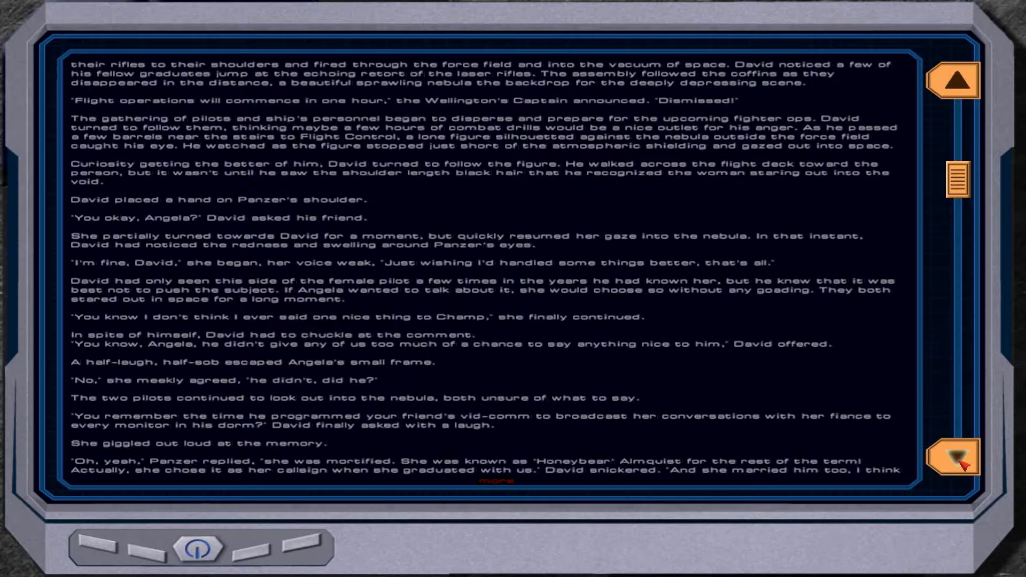
{"action": "left_click_drag", "start_coordinate": [962, 466], "coordinate": [962, 463]}
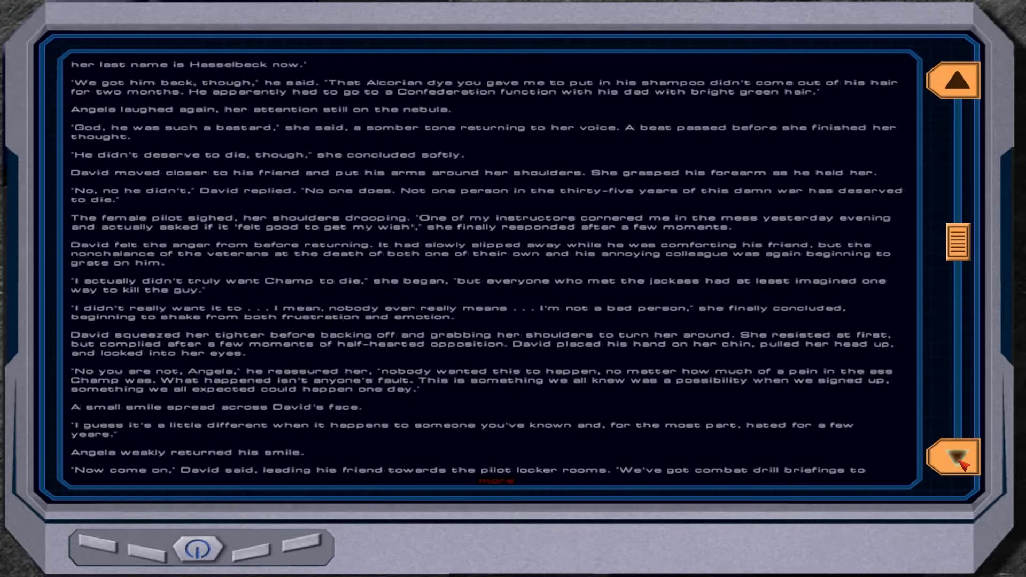
{"action": "left_click_drag", "start_coordinate": [962, 461], "coordinate": [962, 461]}
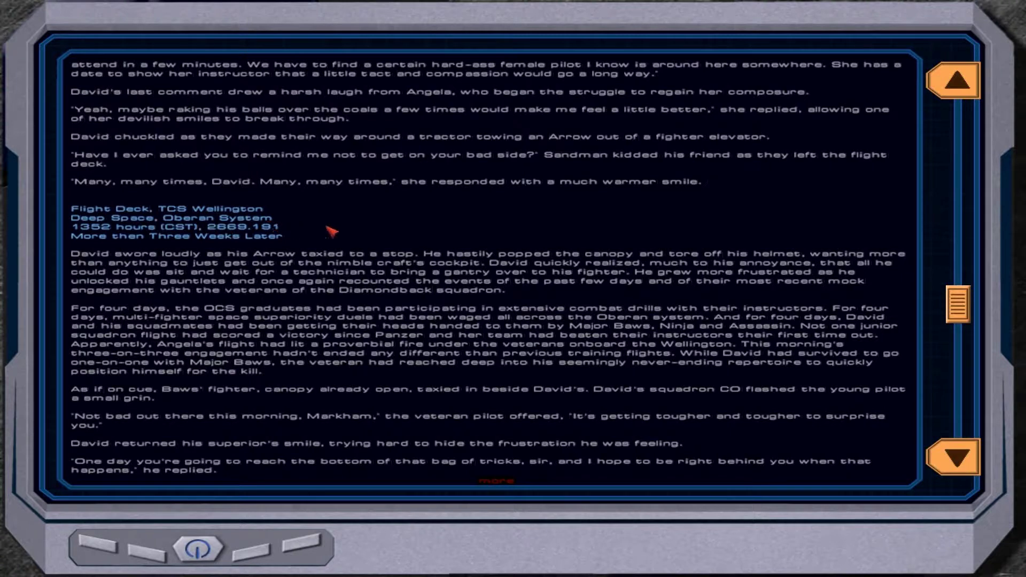
Scroll through Viking's farewell to the story's end, then leave for the Oberan 4 briefing.
{"action": "left_click", "coordinate": [966, 457]}
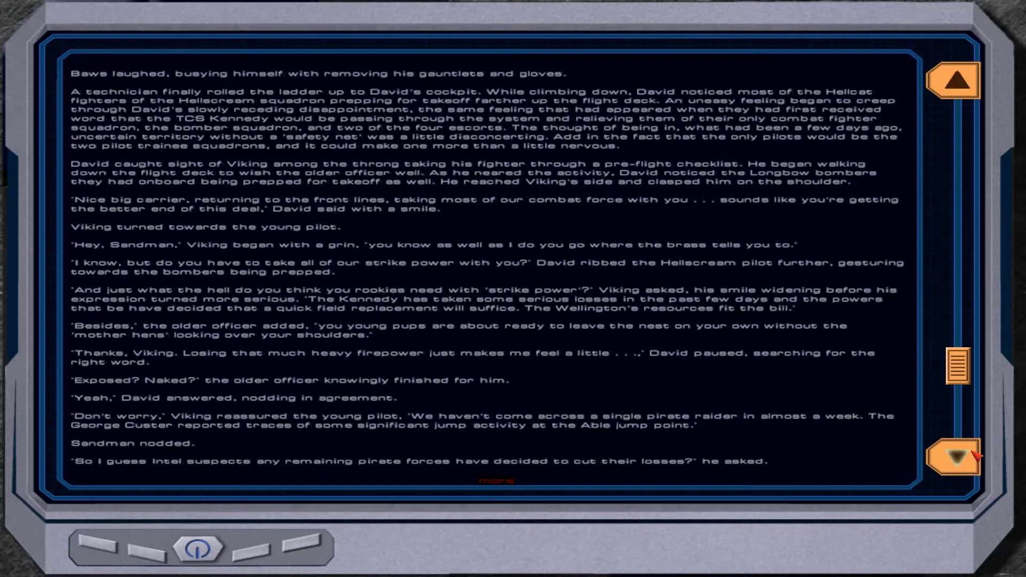
{"action": "left_click_drag", "start_coordinate": [977, 455], "coordinate": [977, 455]}
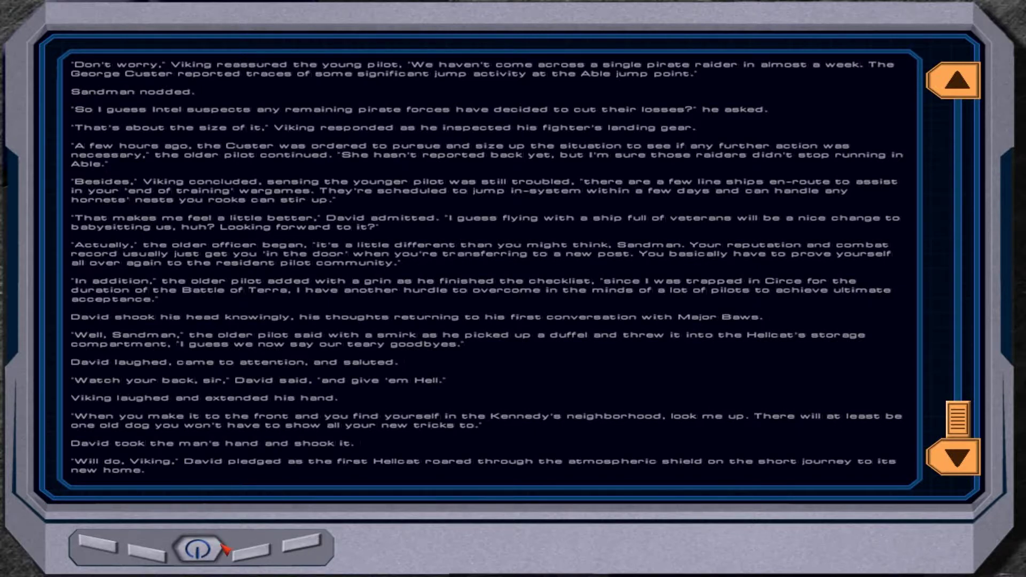
{"action": "left_click", "coordinate": [200, 550]}
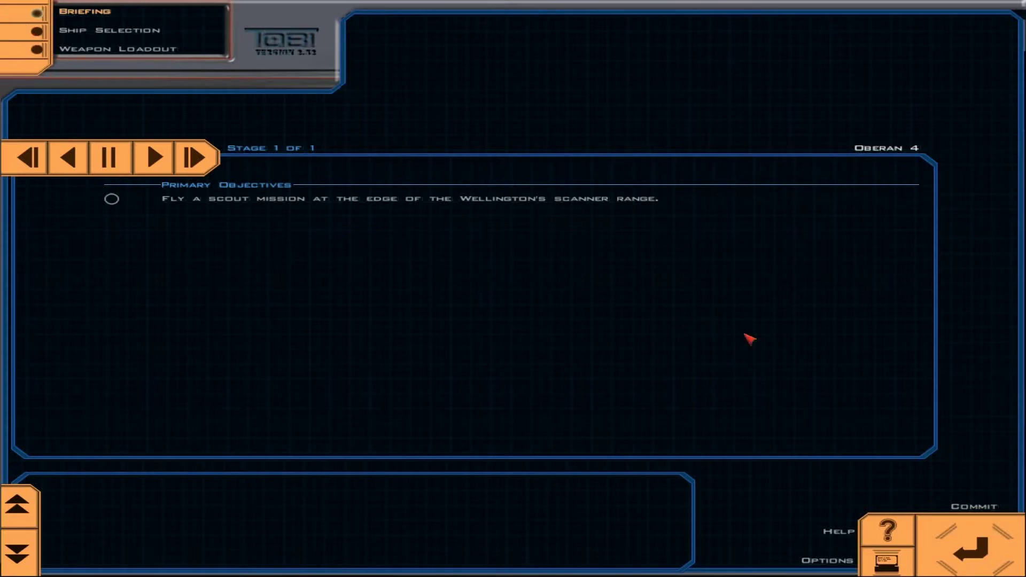
Commit to the Oberan 4 scouting mission and launch from the Wellington.
{"action": "left_click", "coordinate": [987, 547]}
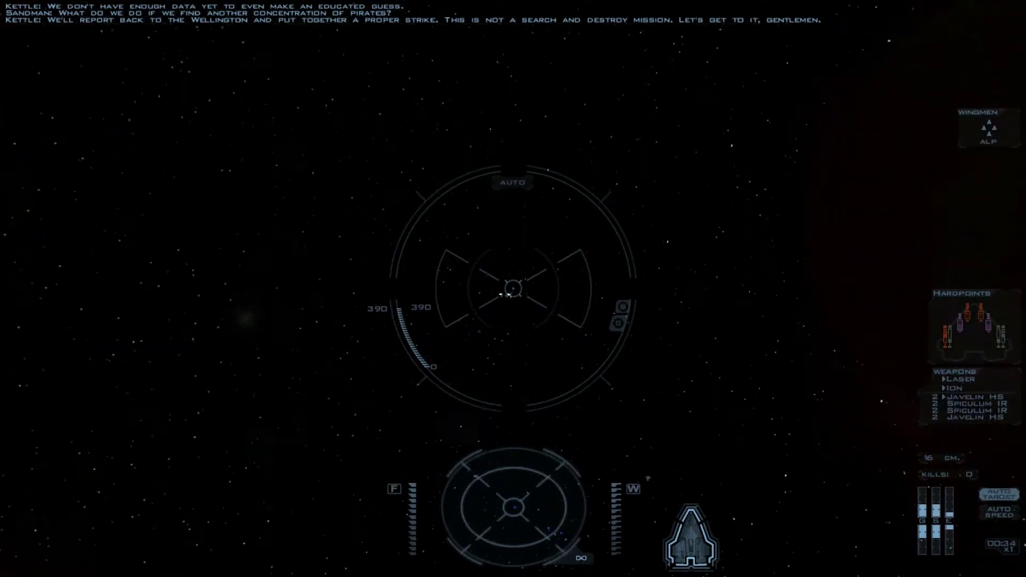
Engage autopilot with A to fly the wing to Nav 1.
{"action": "key", "text": "a"}
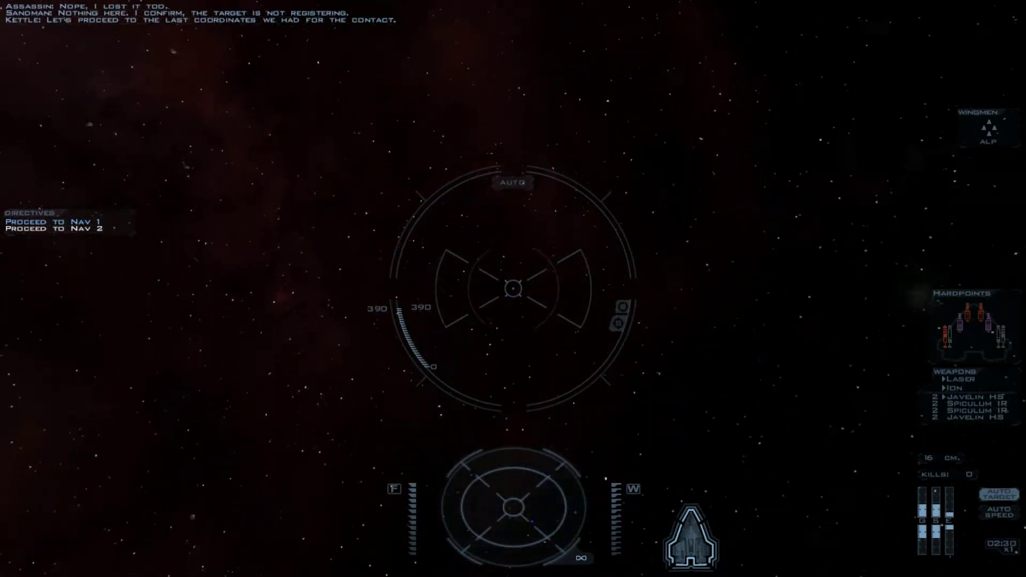
Autopilot the flight to Nav 2 alongside the wingmen.
{"action": "key", "text": "alt+a"}
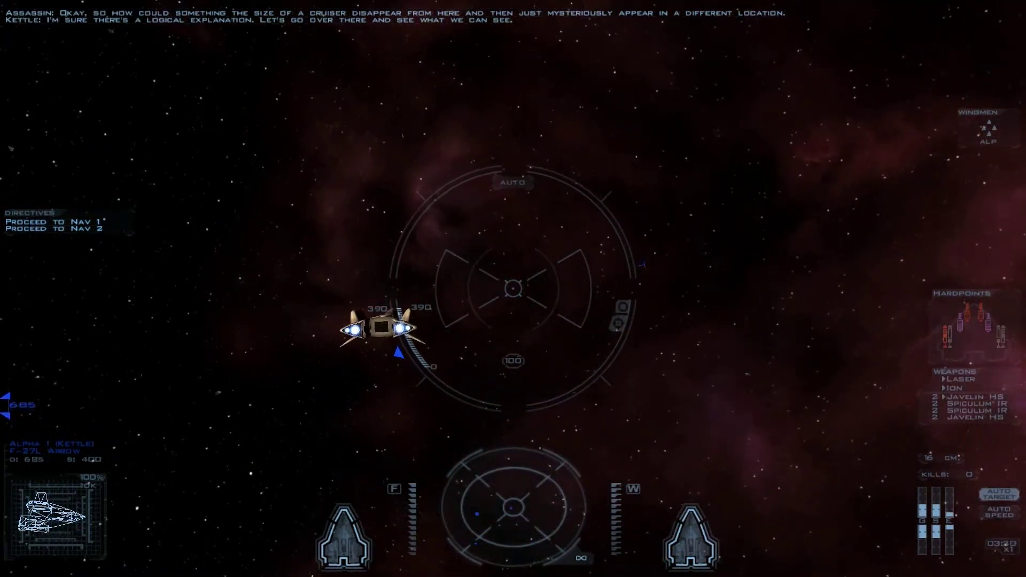
Autopilot on toward Nav 3 as the contact reappears to starboard.
{"action": "key", "text": "alt+a"}
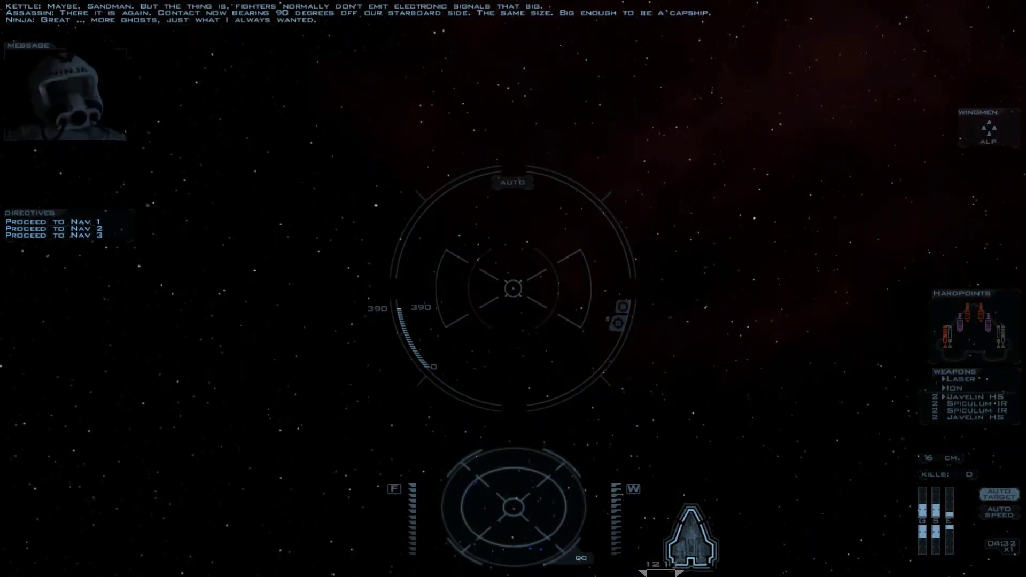
Check the rear and side camera views, then return to the forward cockpit view.
{"action": "key", "text": "F4"}
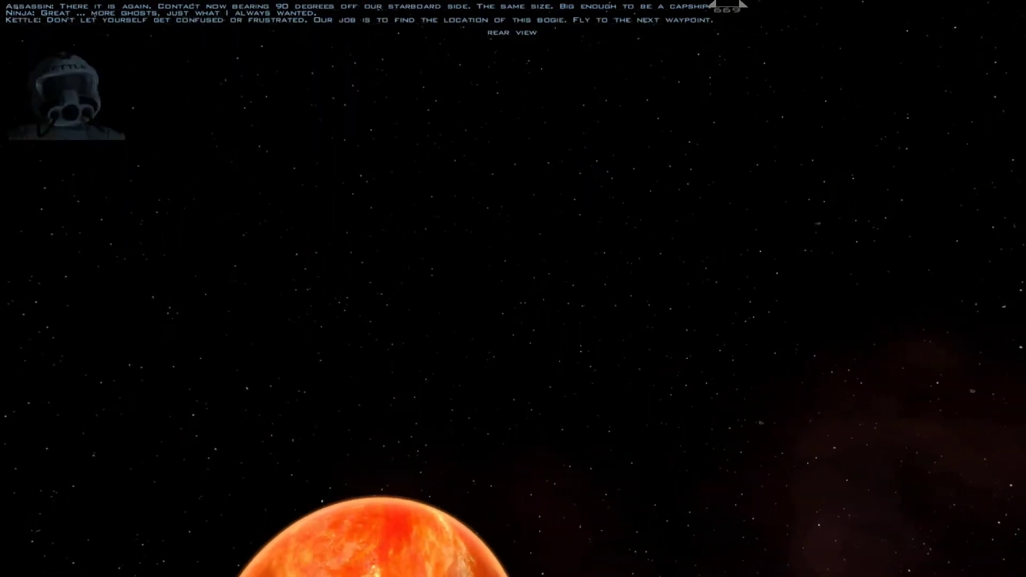
{"action": "key", "text": "F3"}
{"action": "key", "text": "F2"}
{"action": "key", "text": "F1"}
{"action": "key", "text": "F3"}
{"action": "key", "text": "F1"}
{"action": "key", "text": "F2"}
{"action": "key", "text": "F1"}
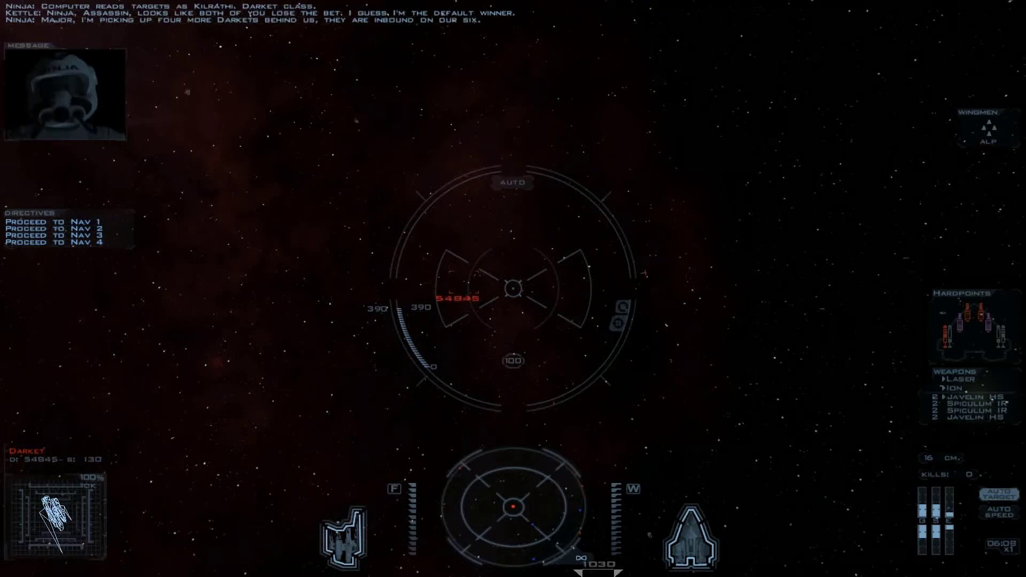
Check the rear view for the pursuing Darkets, then return to the cockpit view.
{"action": "key", "text": "F4"}
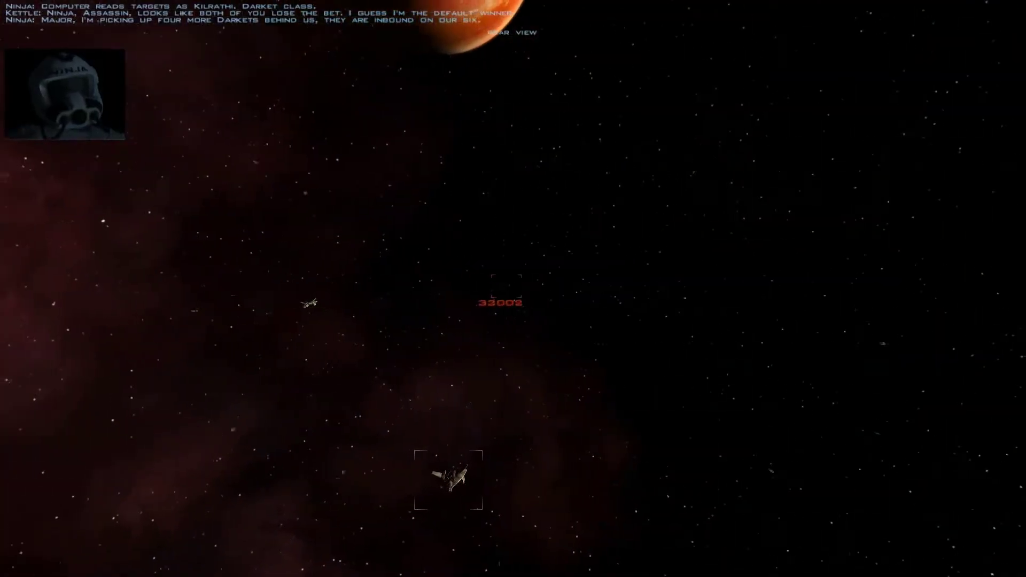
{"action": "key", "text": "F1"}
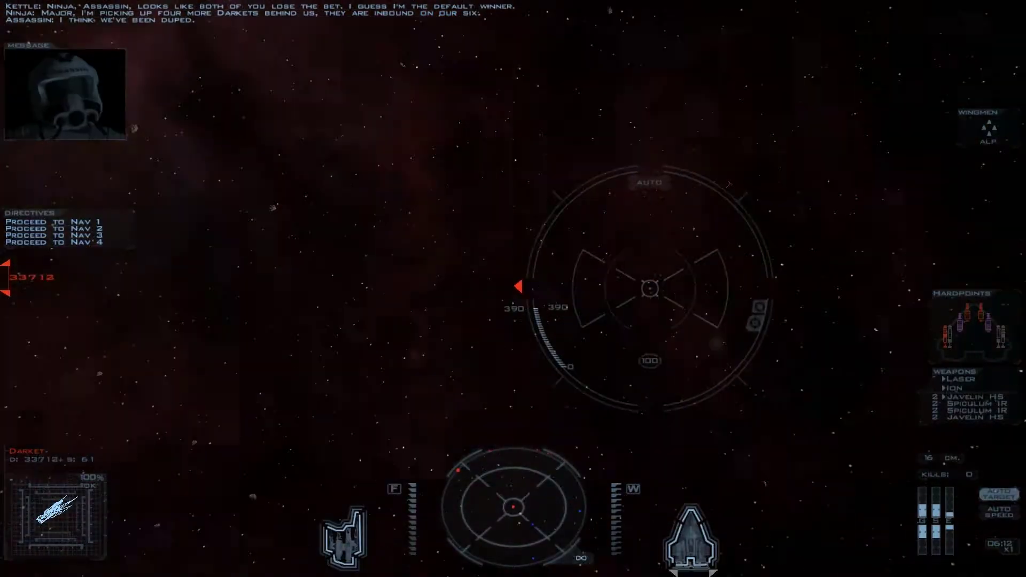